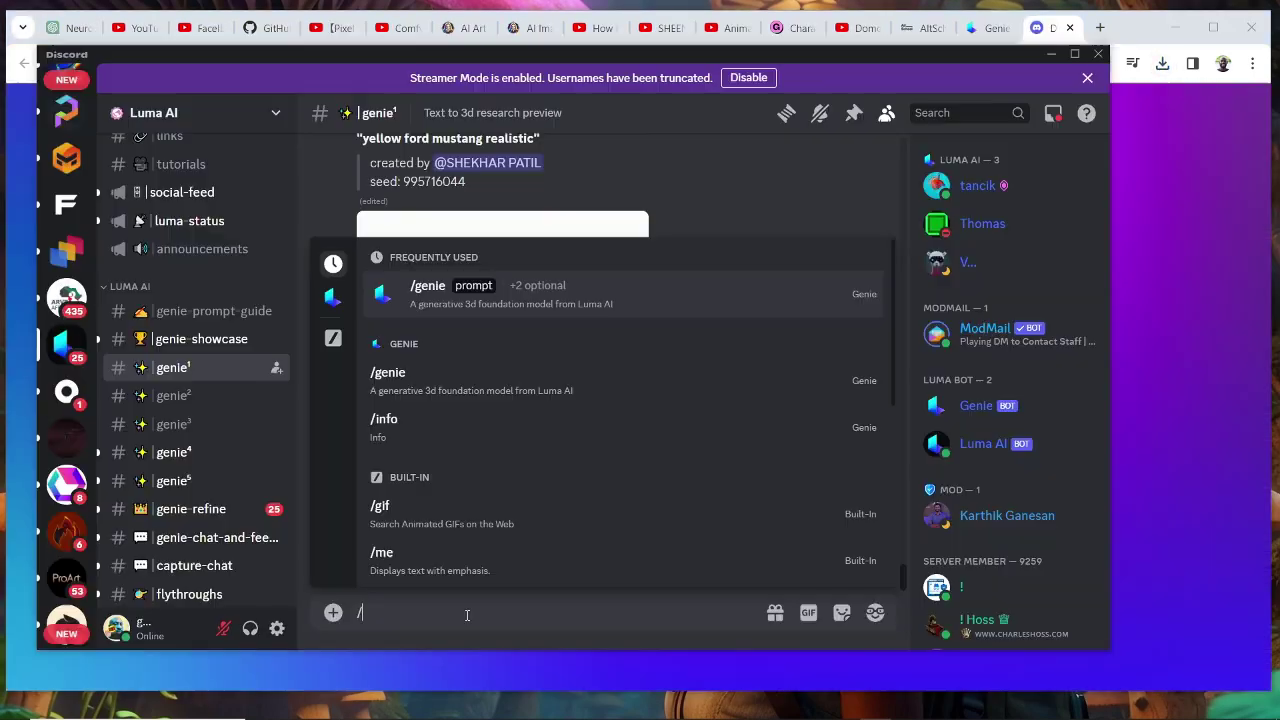
# - Send Genie the 'WACK, CUTE, FUNNY CARTOON CHARACTER, T POSE' prompt and view the resulting duck
pyautogui.press('Tab')
pyautogui.write('WACK, CUTE, FUNNY CARTOON CHARACTER, T POSE')
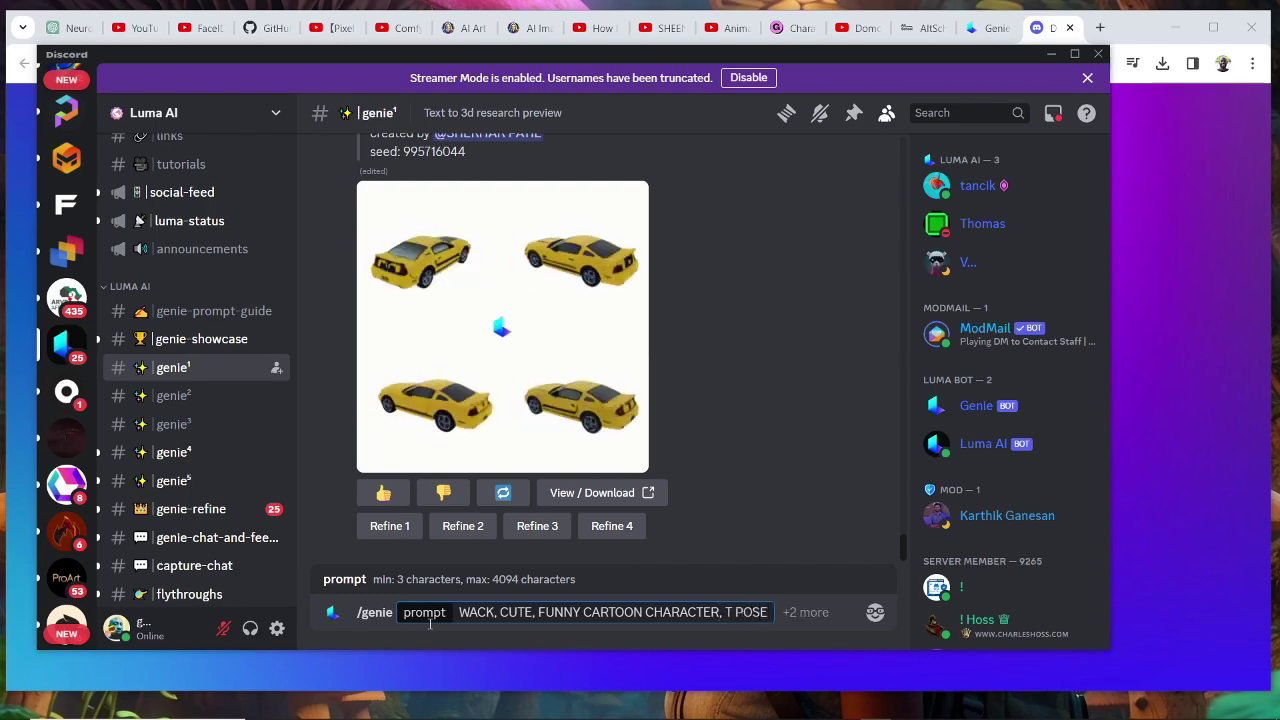
pyautogui.press('Return')
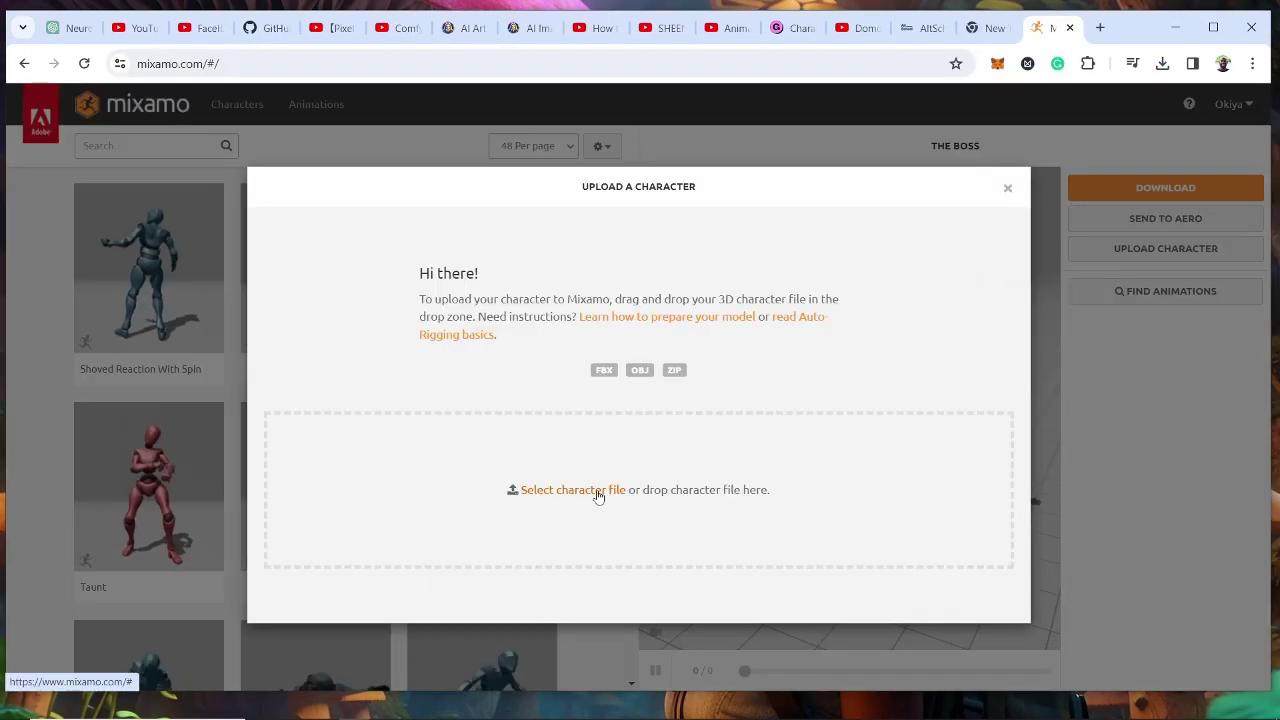
pyautogui.click(597, 493)
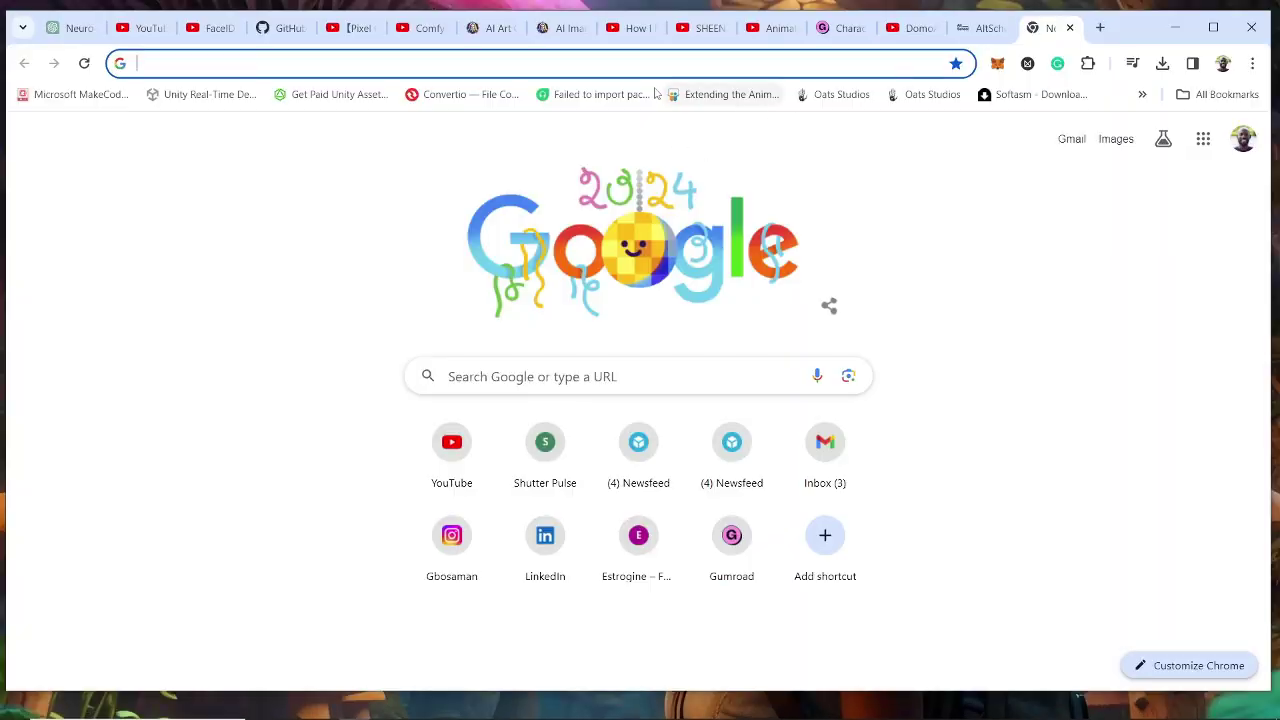
pyautogui.click(644, 60)
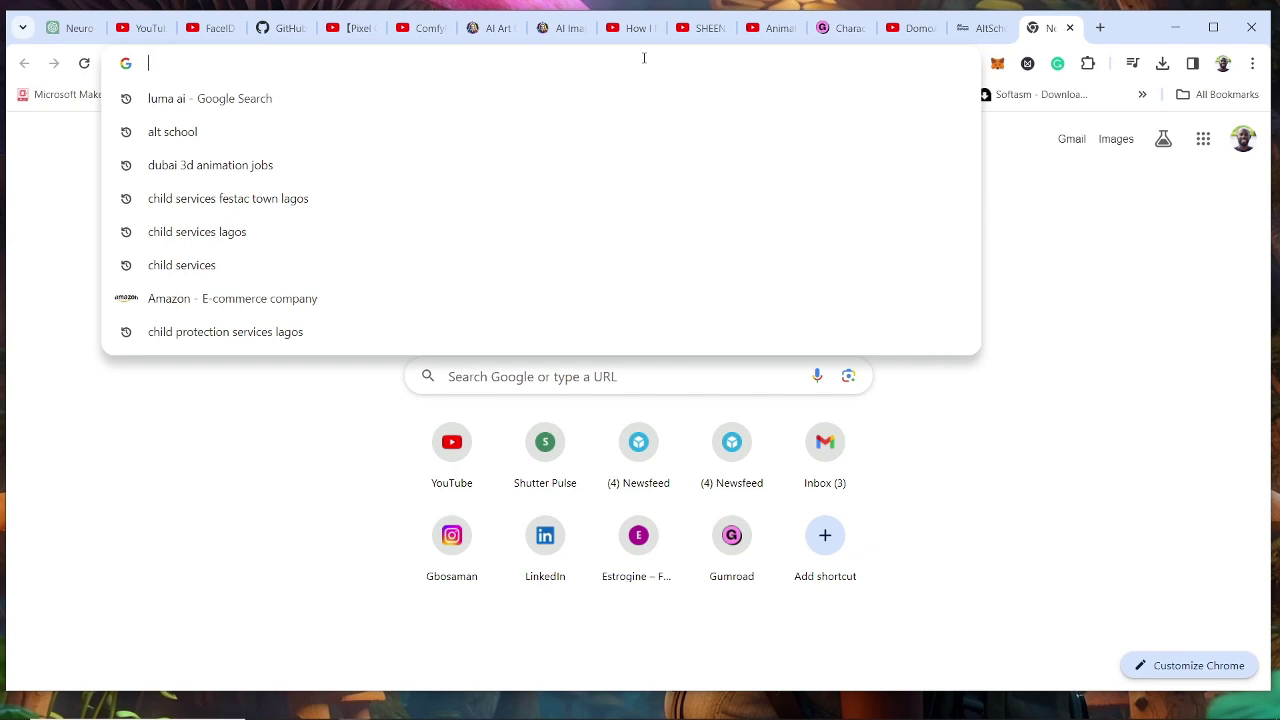
# - Search 'LUMA' to reach lumalabs.ai, open its Genie page, and join the Genie Discord server
pyautogui.write('LUMA')
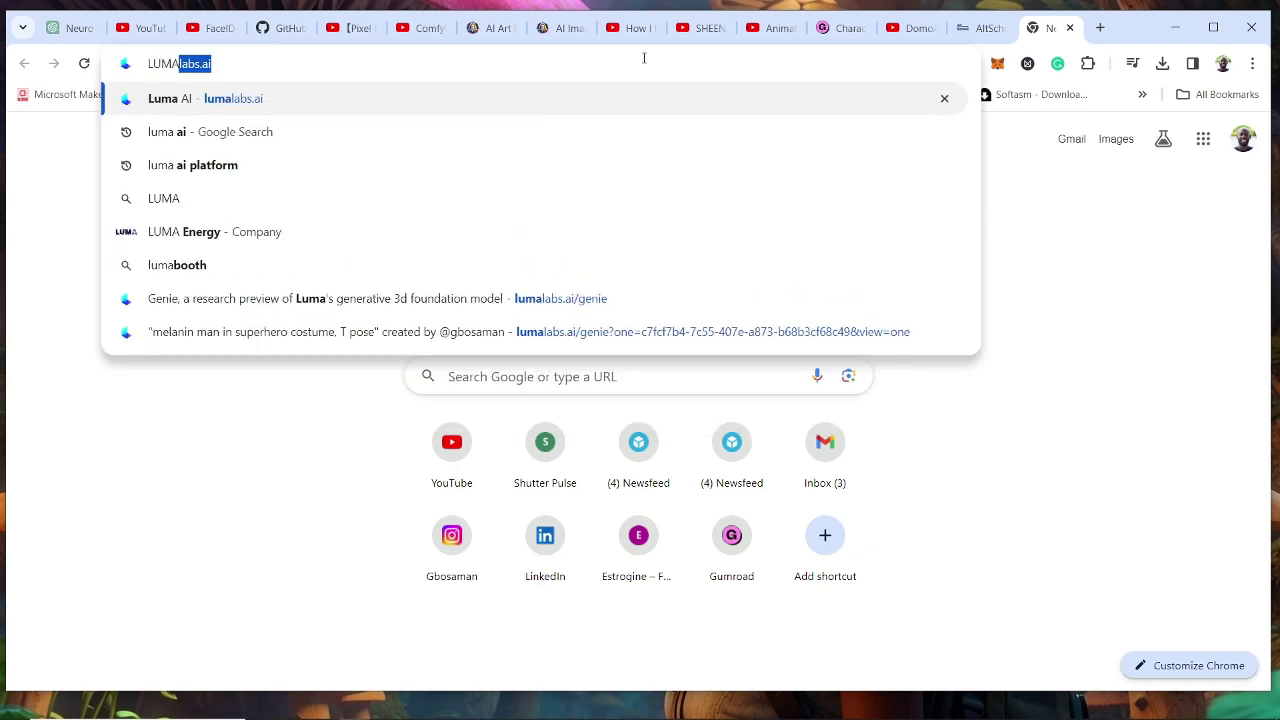
pyautogui.press('Return')
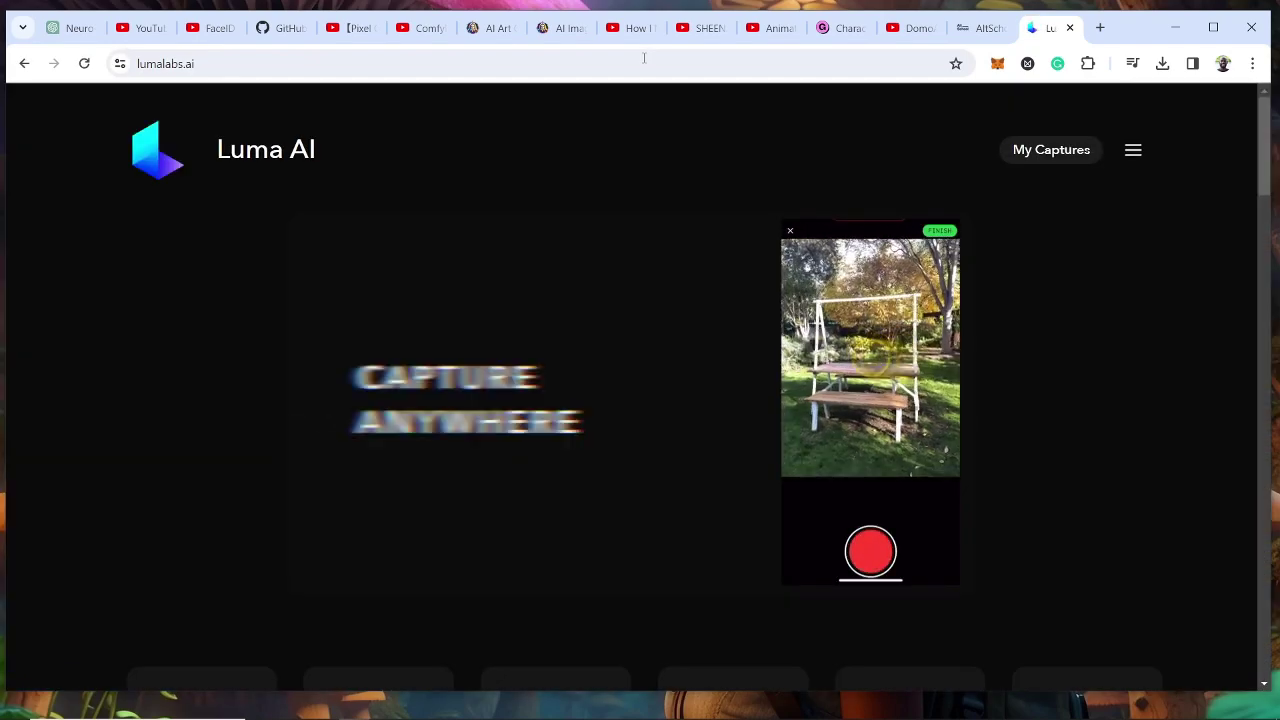
pyautogui.click(1133, 152)
pyautogui.click(1030, 203)
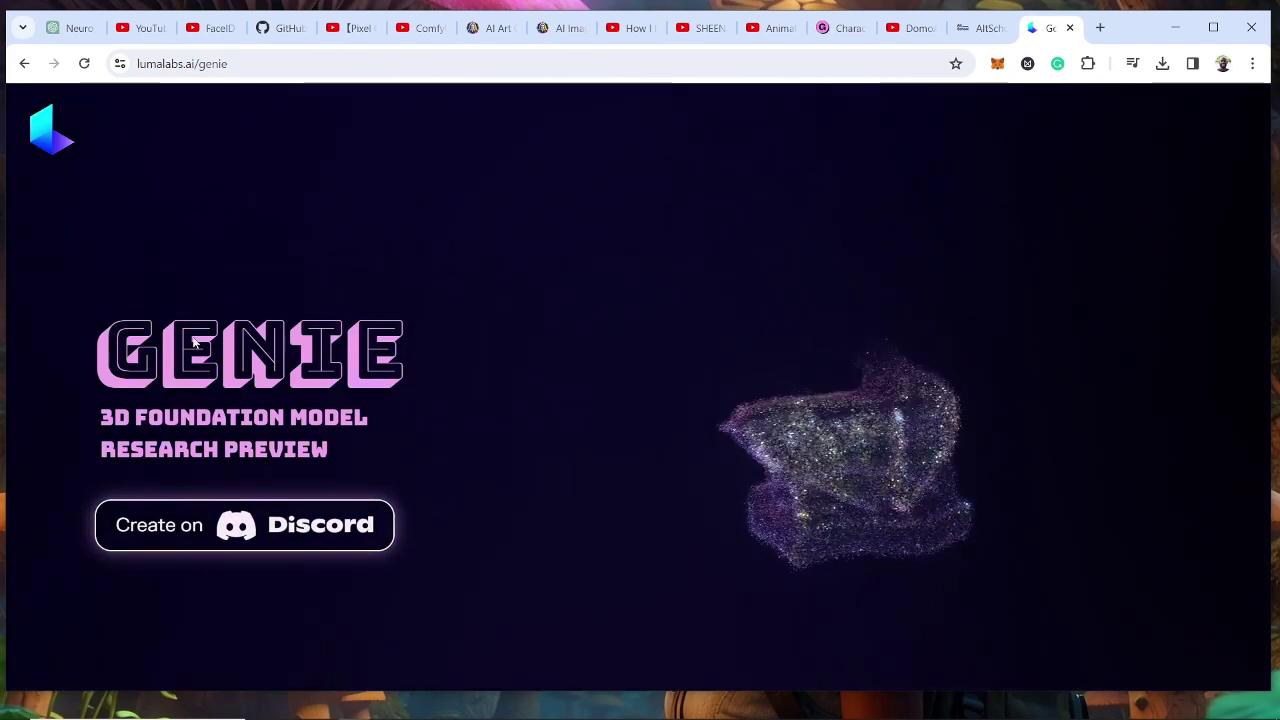
pyautogui.click(195, 531)
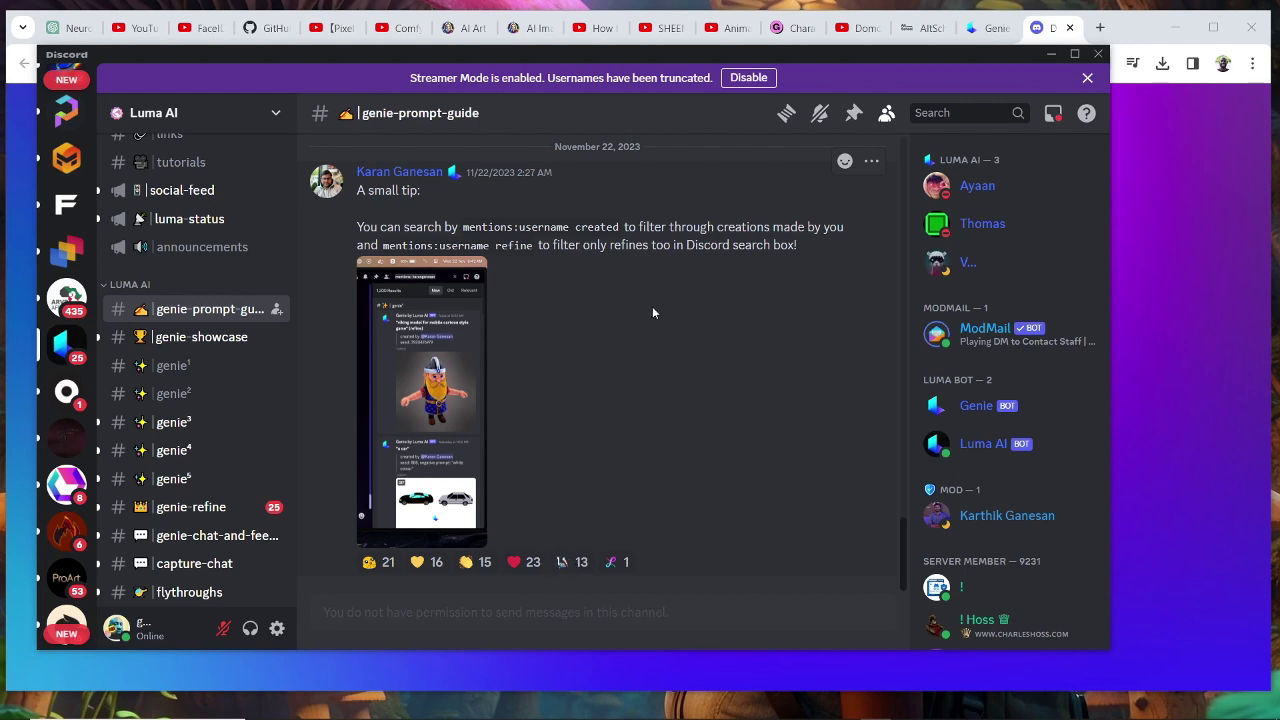
# - Open the genie¹ channel and scroll through its posts
pyautogui.moveTo(231, 372)
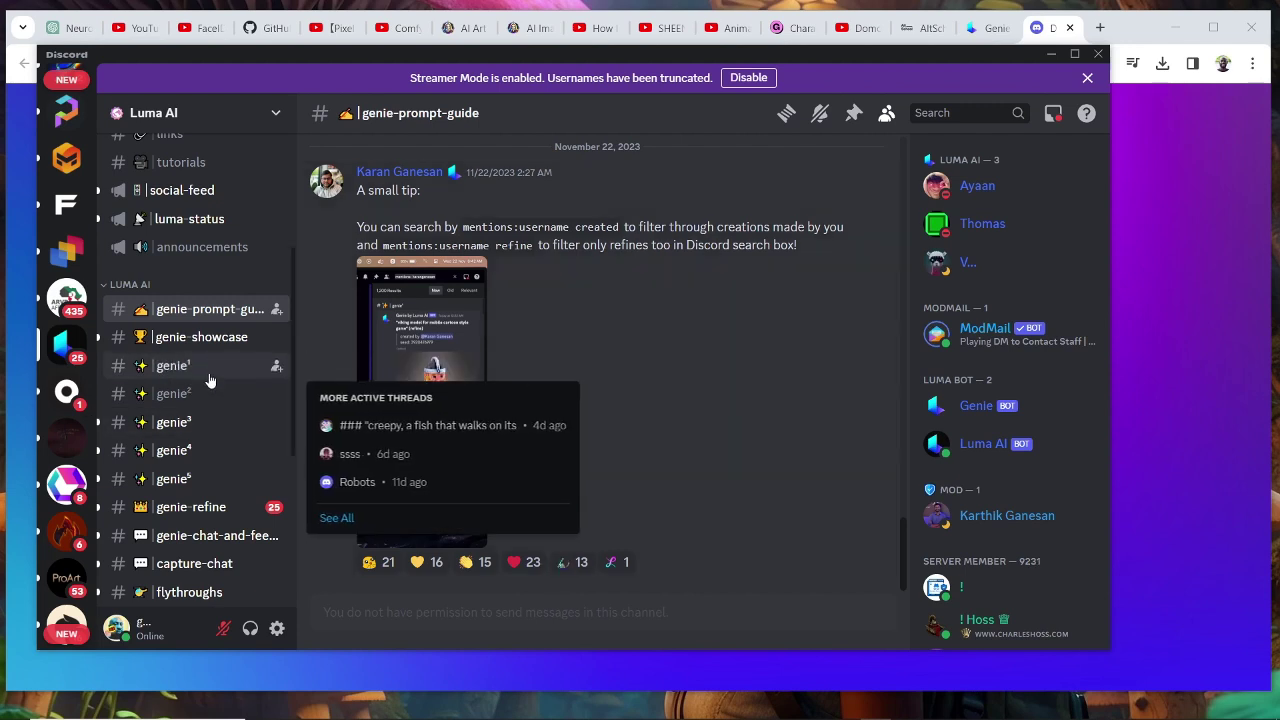
pyautogui.click(206, 372)
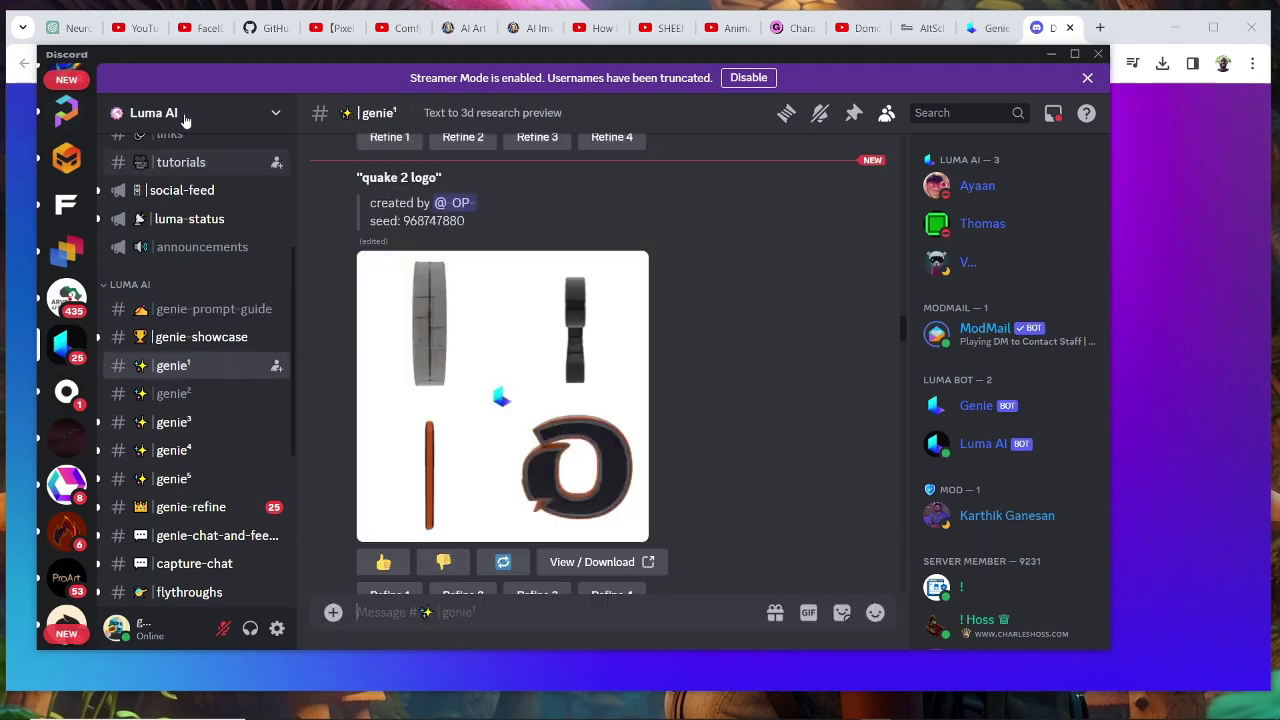
pyautogui.scroll(3, 214, 306)
pyautogui.scroll(-5, 216, 308)
pyautogui.scroll(-1, 214, 306)
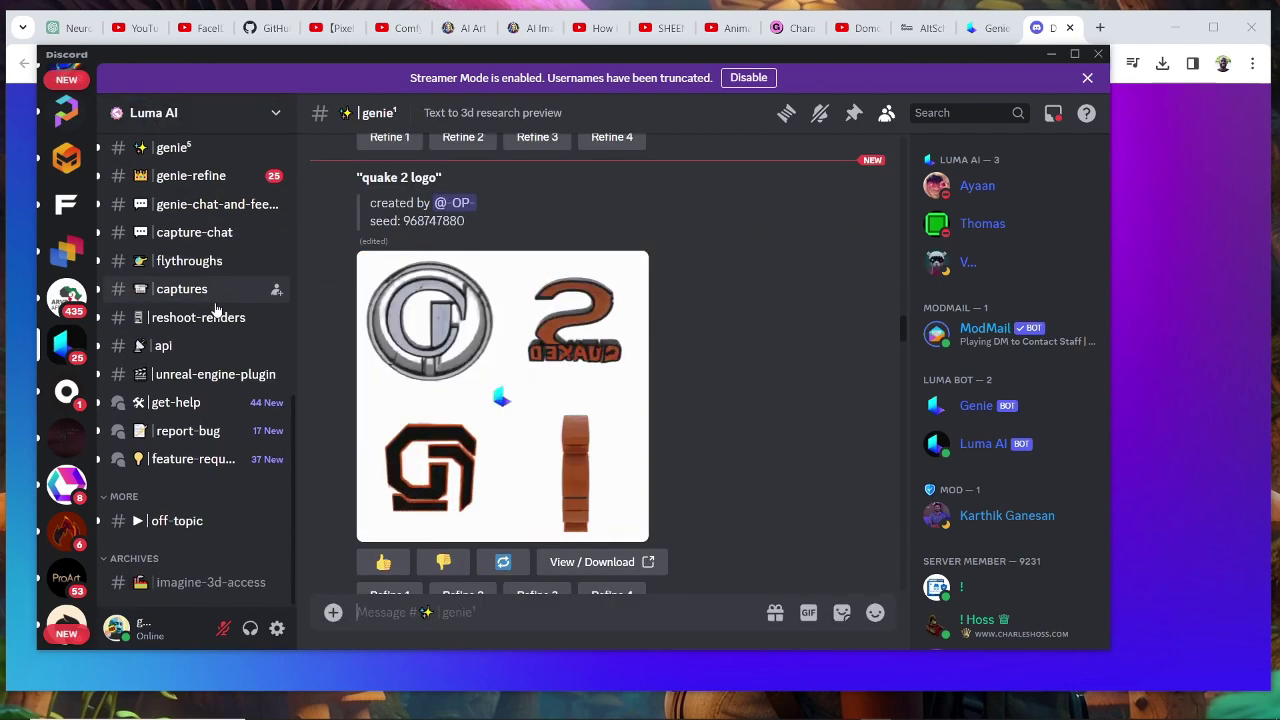
pyautogui.scroll(4, 210, 306)
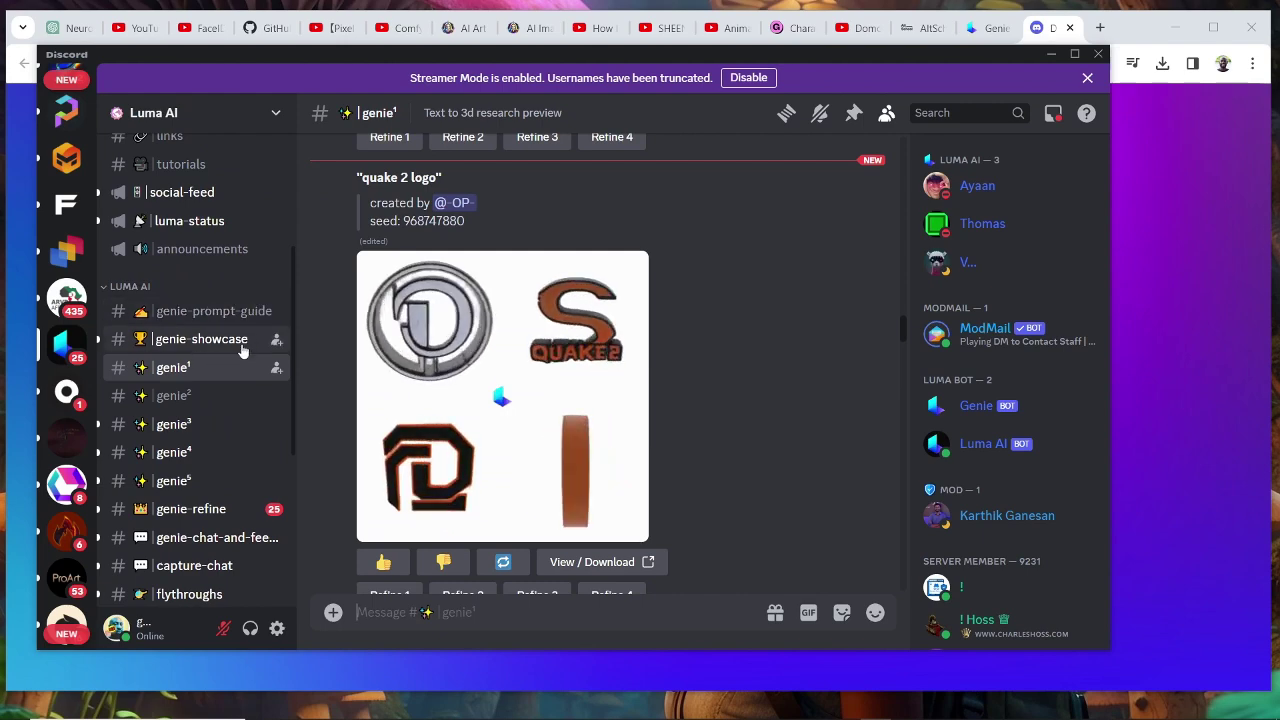
# - Peek at genie³ and genie⁴, then return to genie¹ and browse renders like the yellow Ford Mustang
pyautogui.moveTo(178, 378)
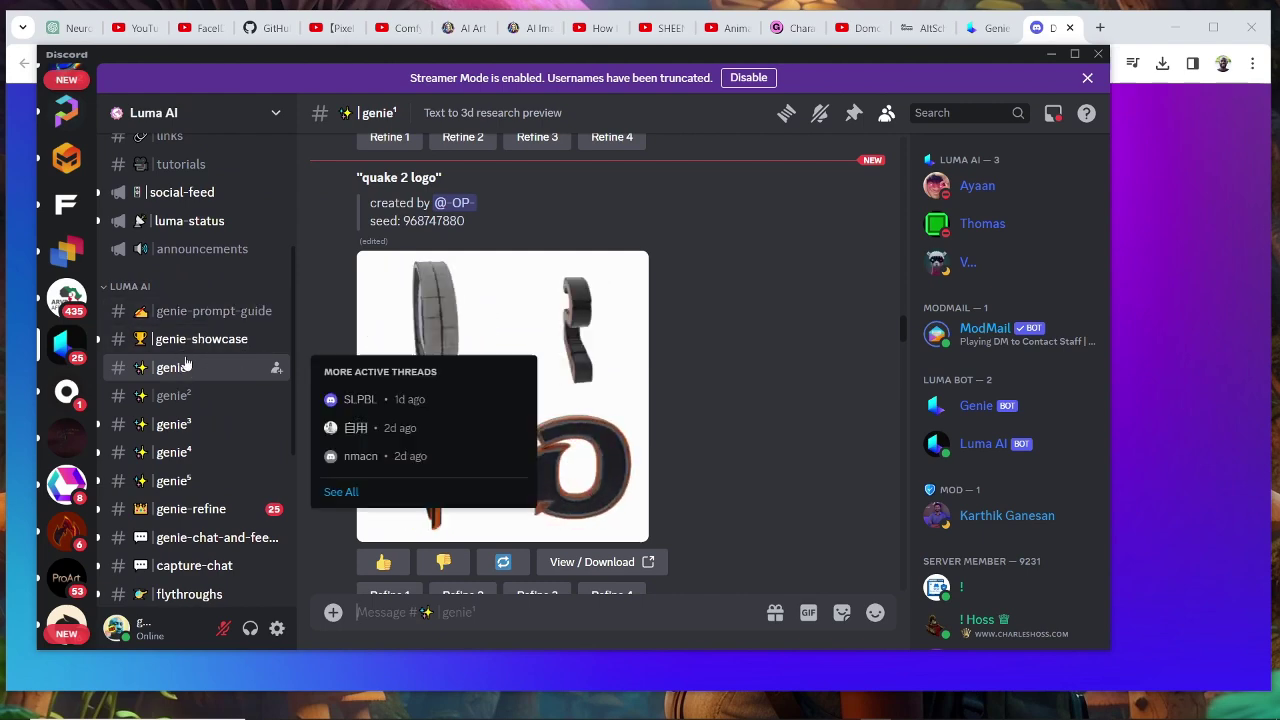
pyautogui.click(175, 428)
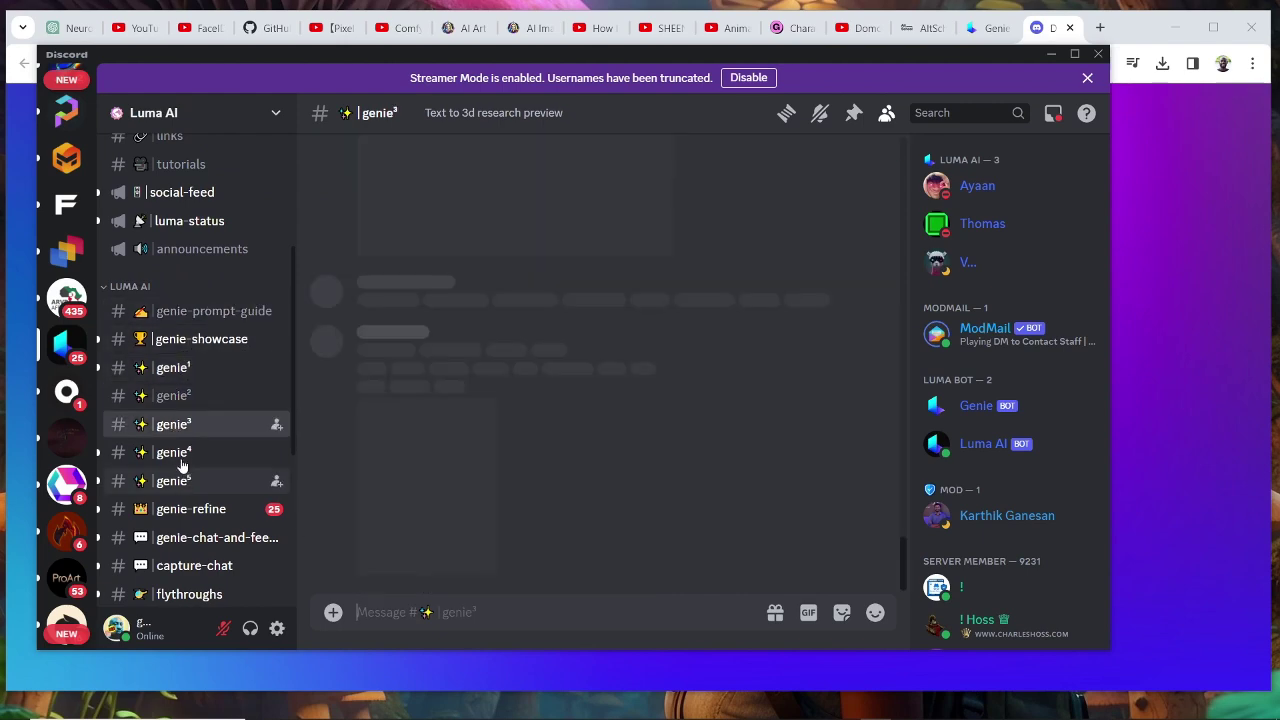
pyautogui.click(180, 455)
pyautogui.click(172, 369)
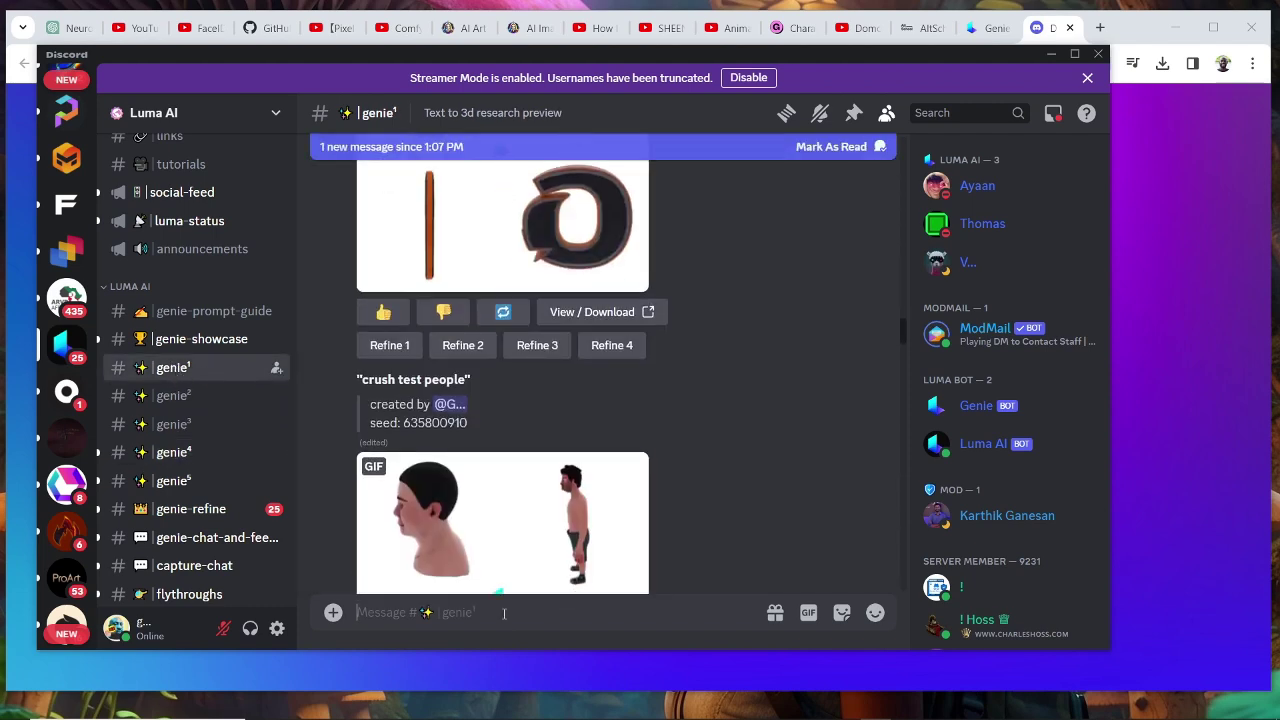
pyautogui.scroll(-3, 700, 425)
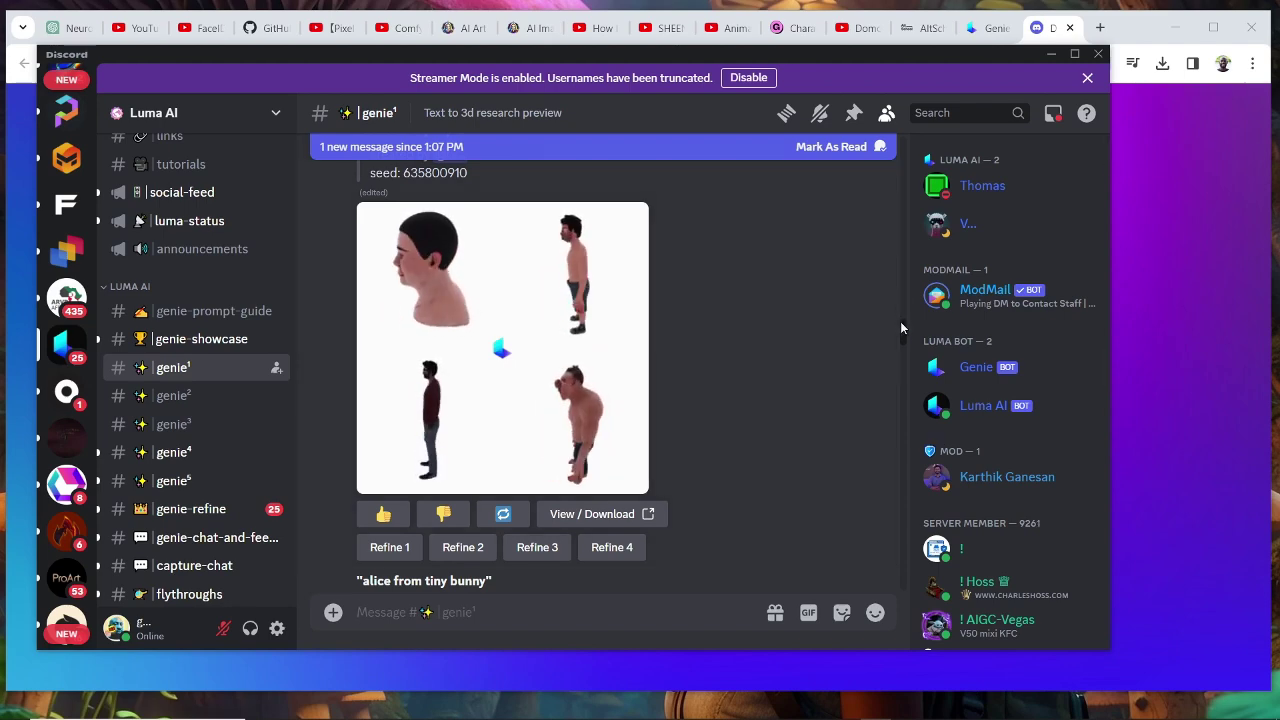
pyautogui.moveTo(900, 323); pyautogui.dragTo(900, 600)
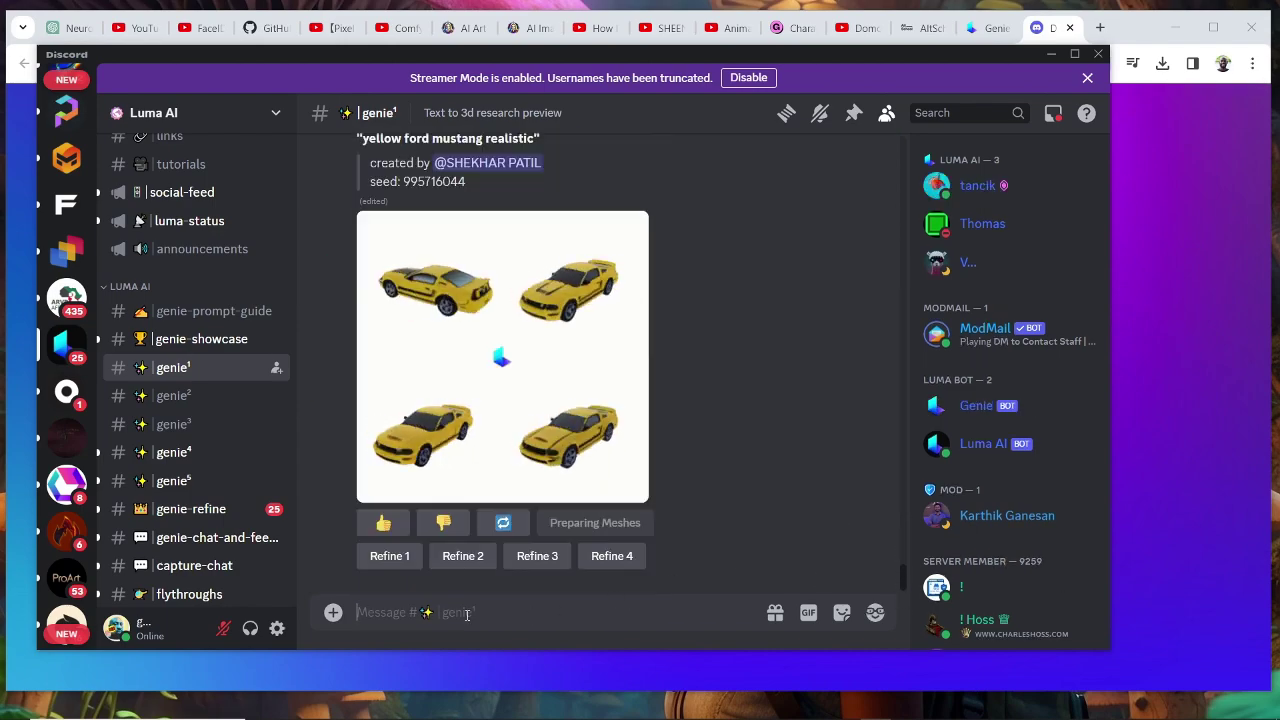
# - Submit /genie with the prompt 'WACK, CUTE, FUNNY CARTOON CHARACTER, T POSE'
pyautogui.write('/')
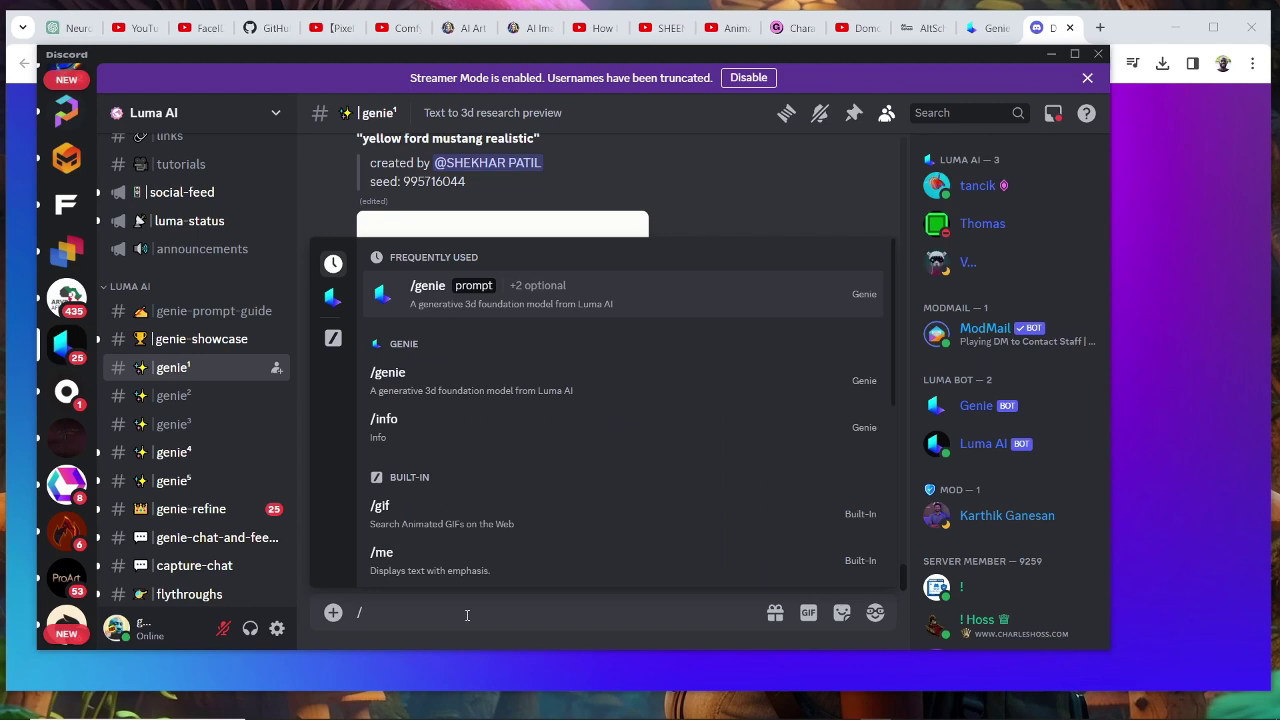
pyautogui.click(441, 299)
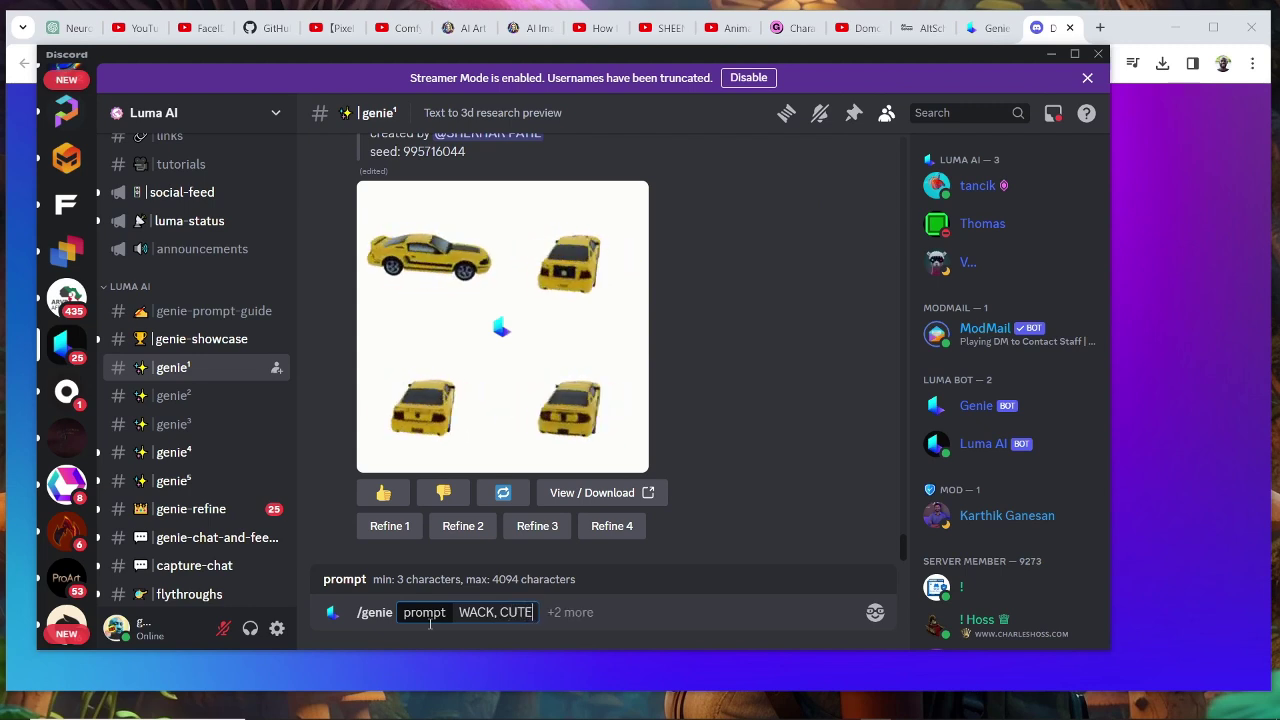
pyautogui.write(', F')
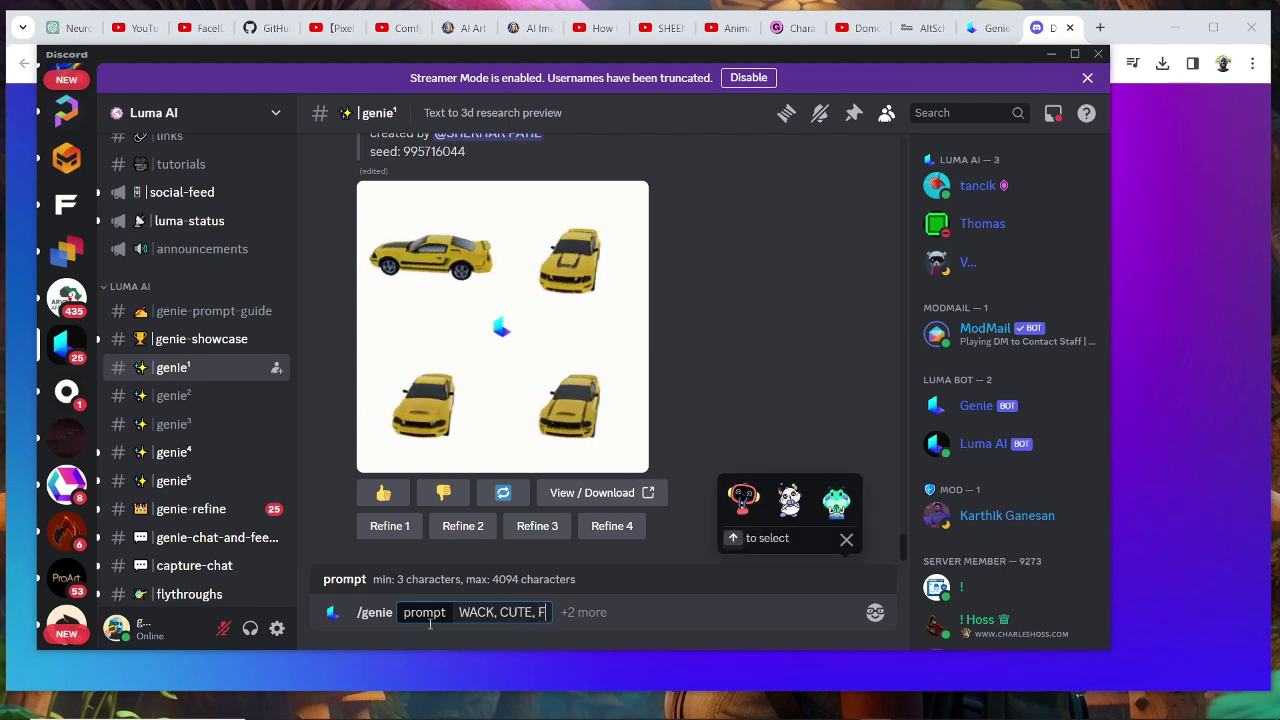
pyautogui.write('UNNY CA')
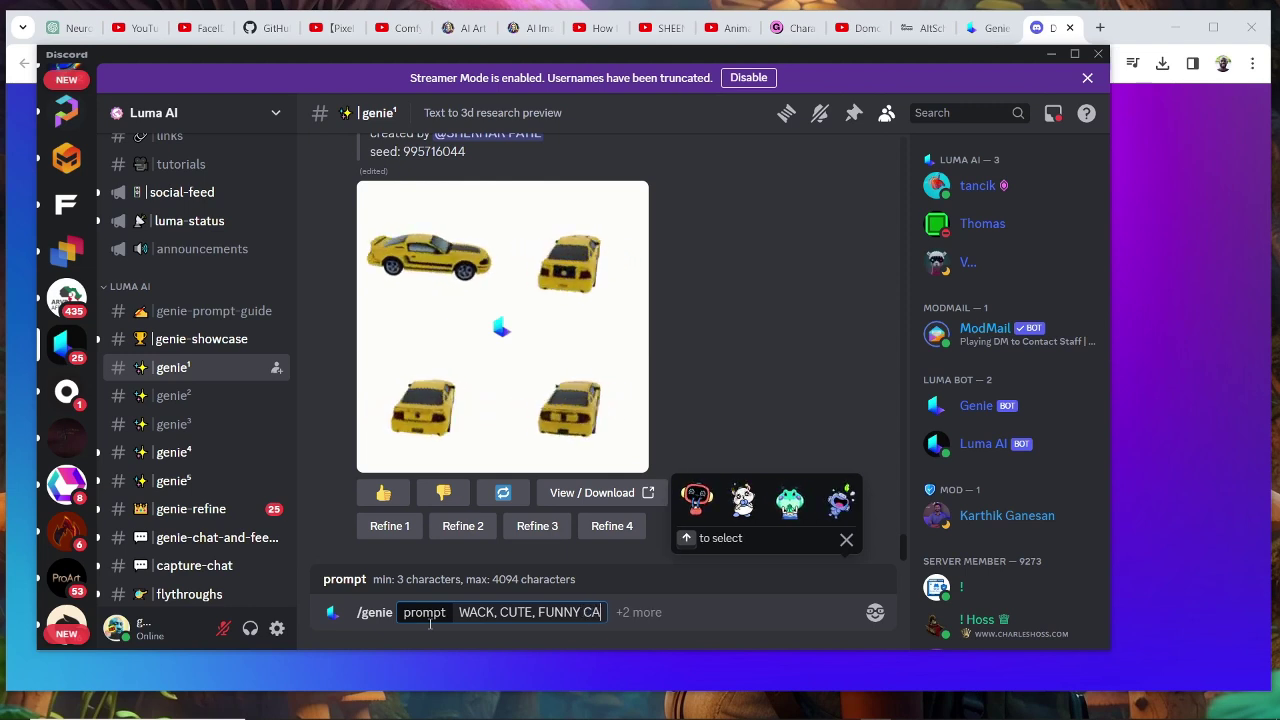
pyautogui.write('RTOON')
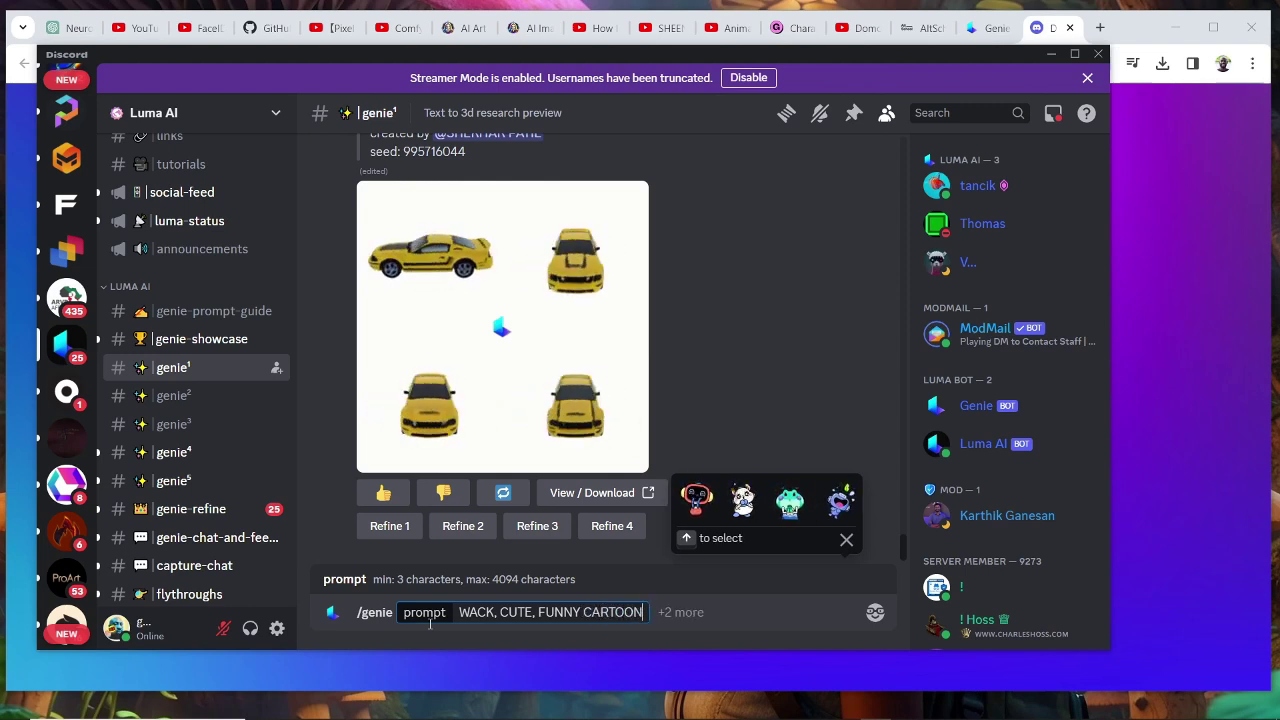
pyautogui.write(' CHARACTER, T POSE')
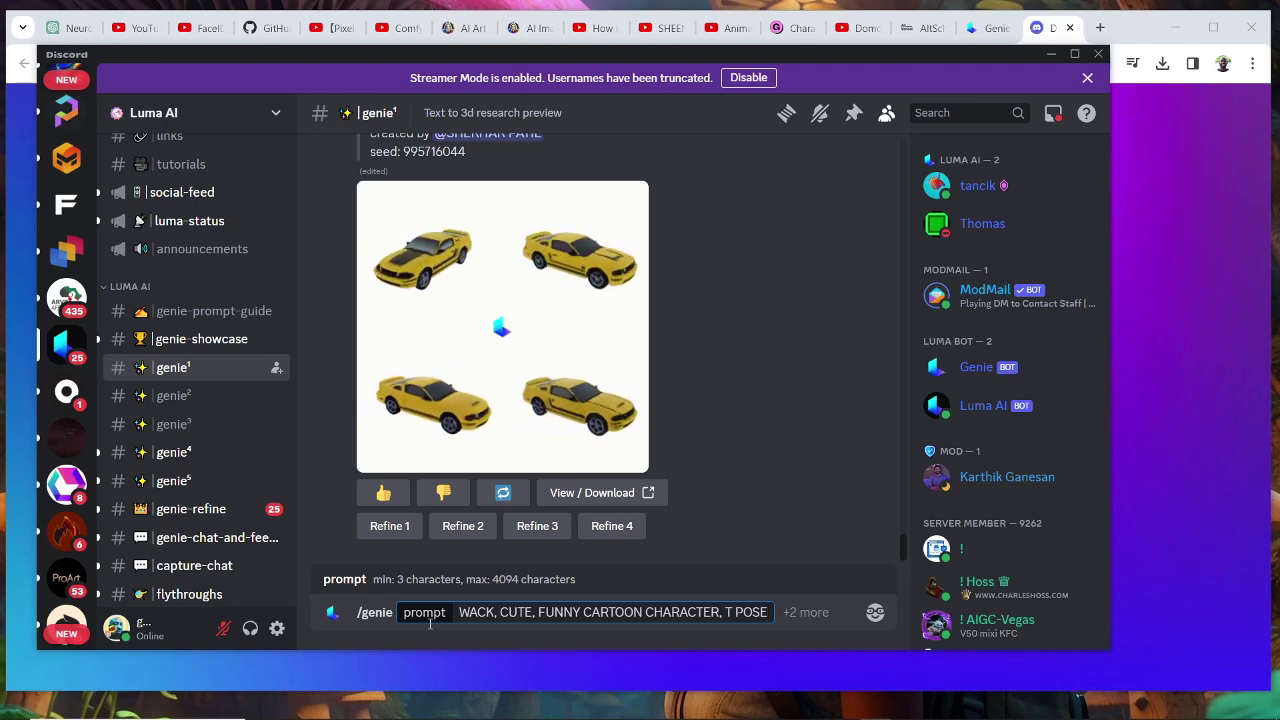
pyautogui.press('Return')
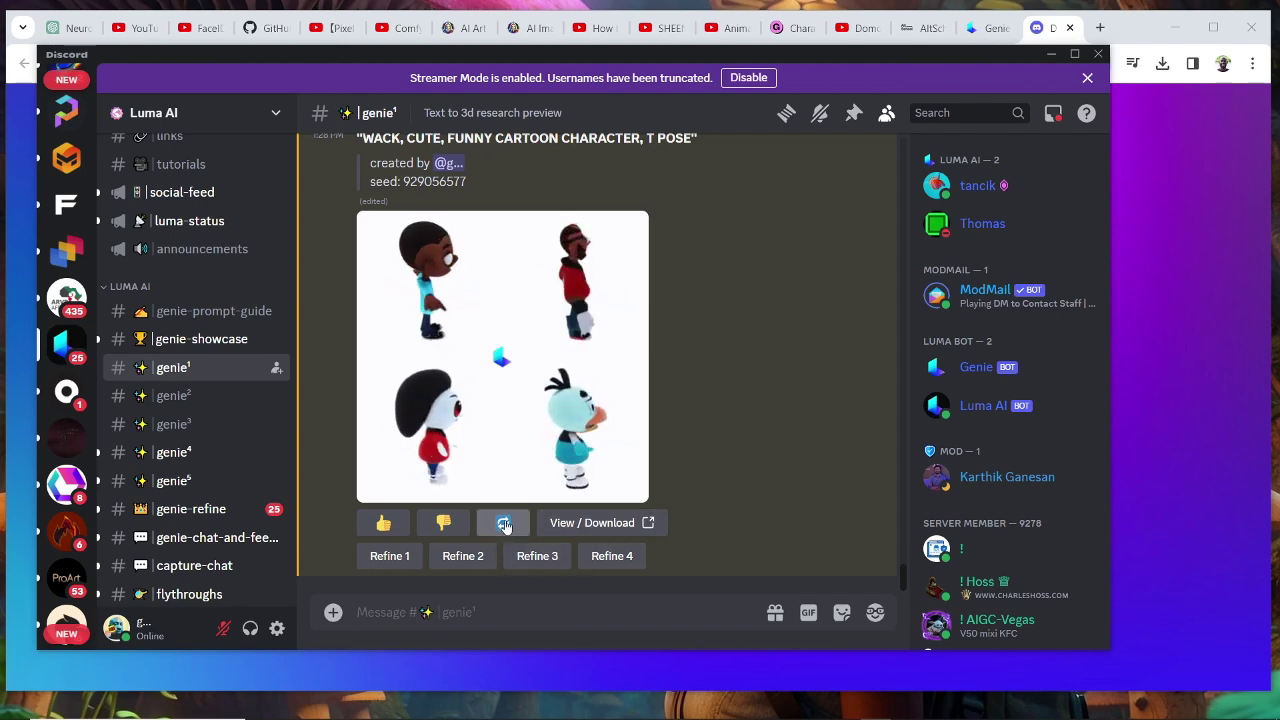
# - Refine the first of the four generated characters and scroll to the refined T-pose boy
pyautogui.click(390, 560)
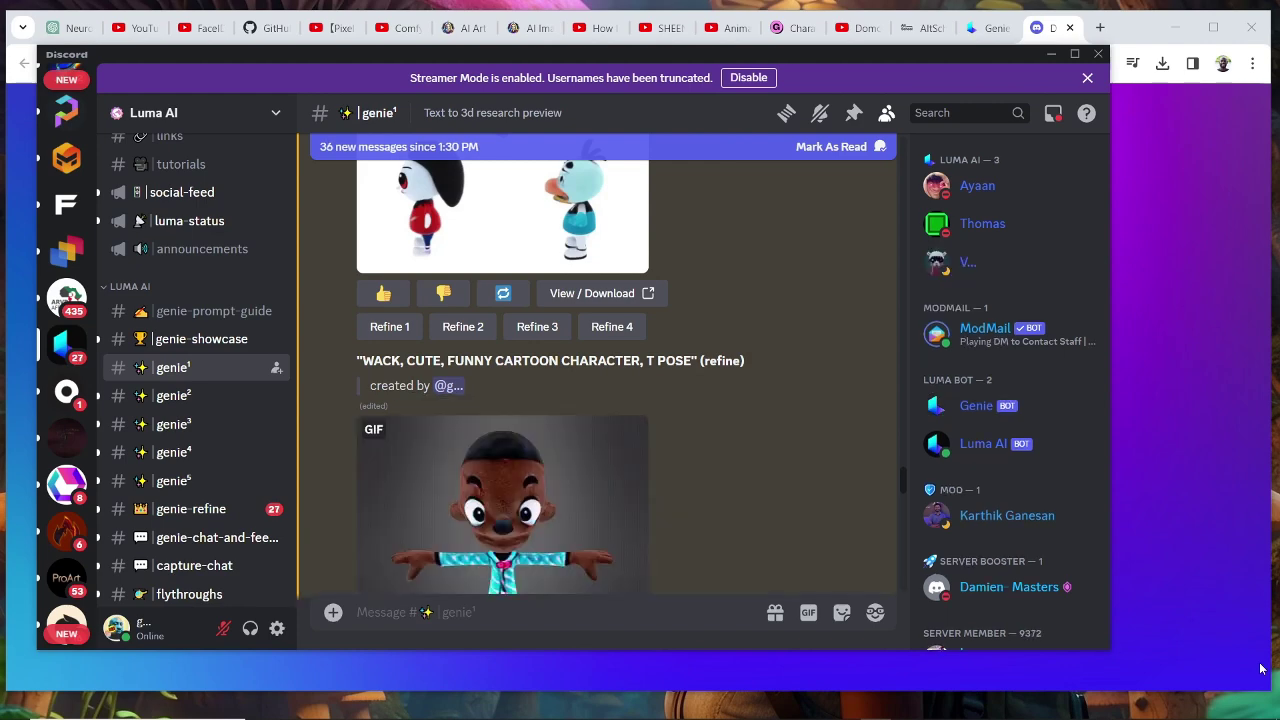
pyautogui.click(1175, 28)
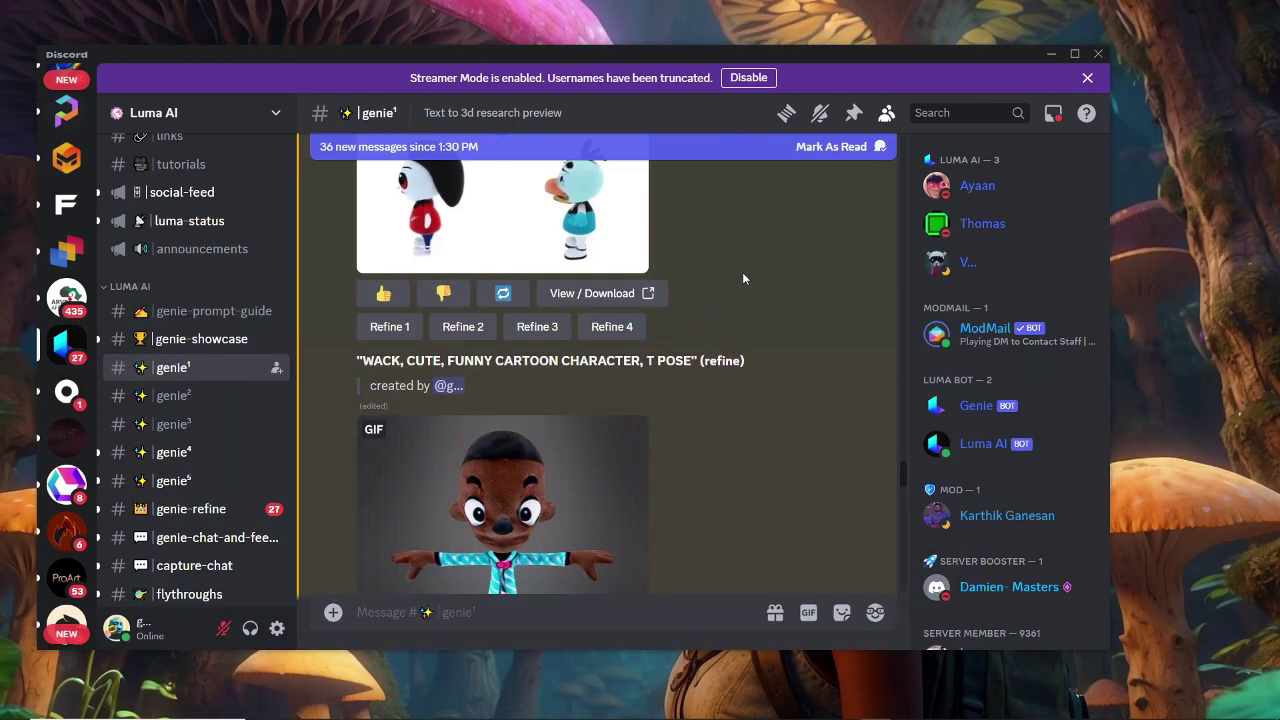
pyautogui.scroll(-6, 724, 306)
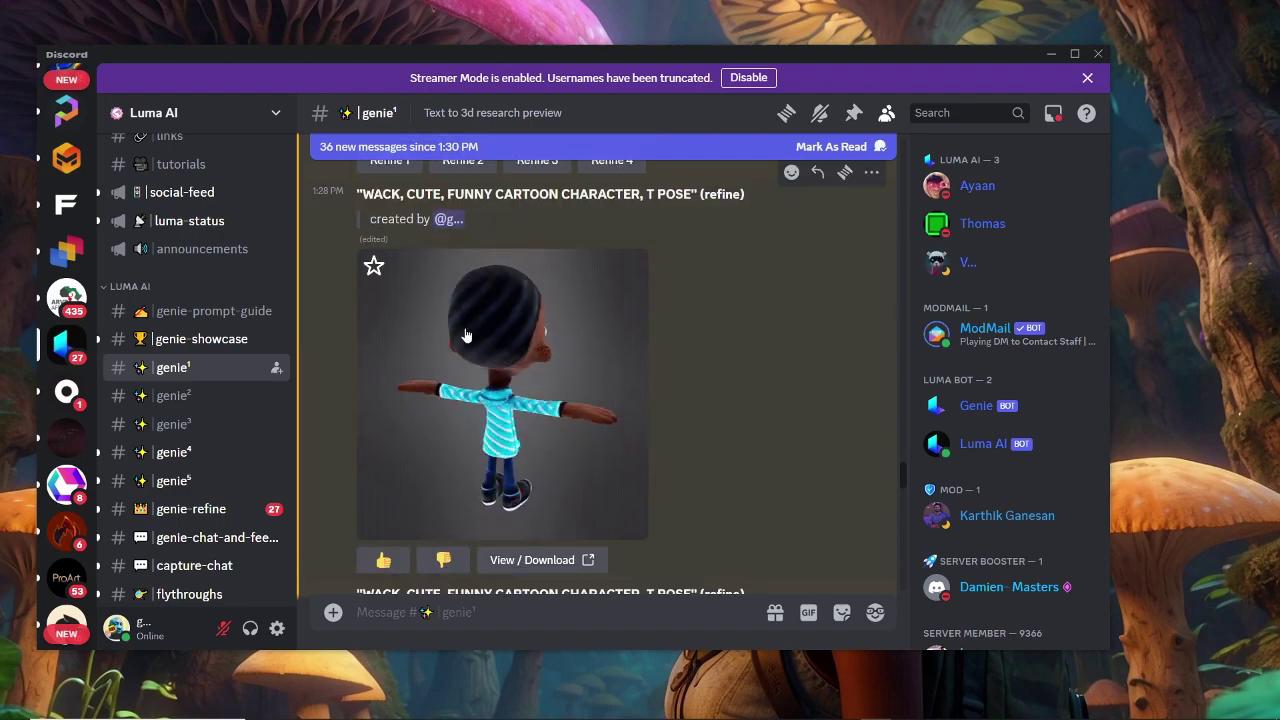
pyautogui.scroll(3, 577, 369)
# - Open the refined boy in the Genie viewer and download it in .fbx format
pyautogui.click(537, 307)
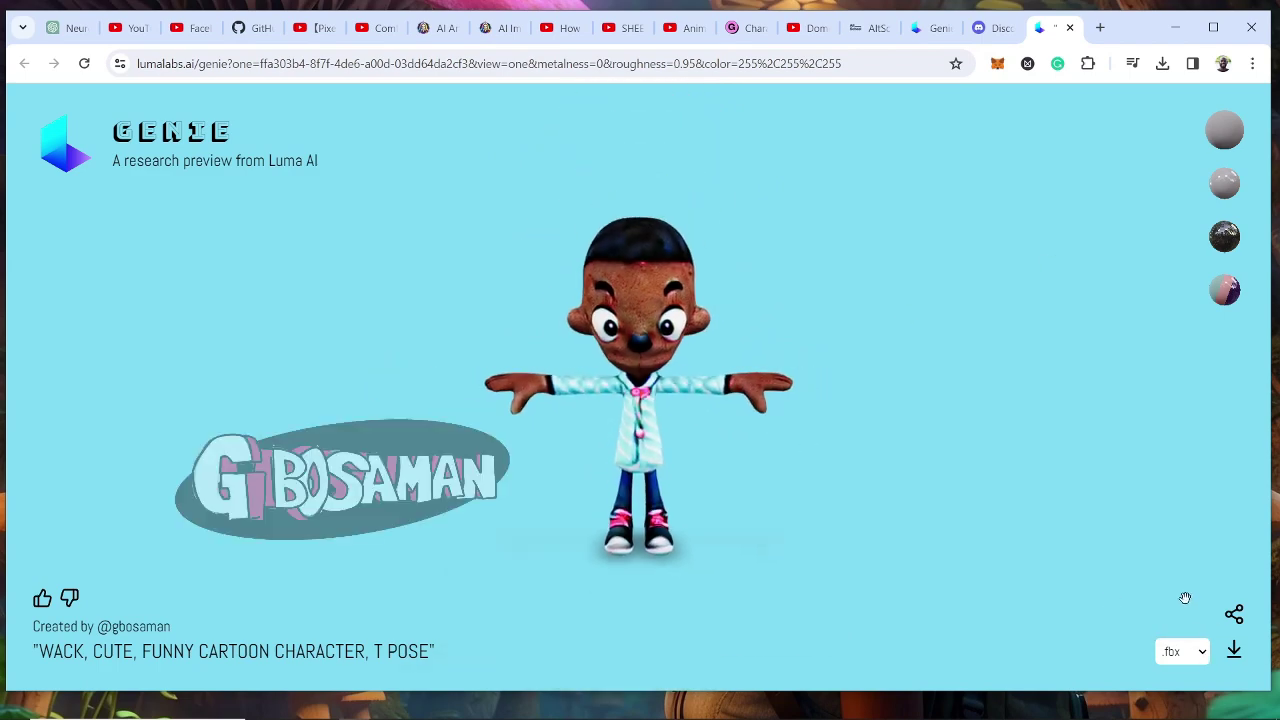
pyautogui.click(1202, 652)
pyautogui.click(1203, 654)
pyautogui.click(1235, 650)
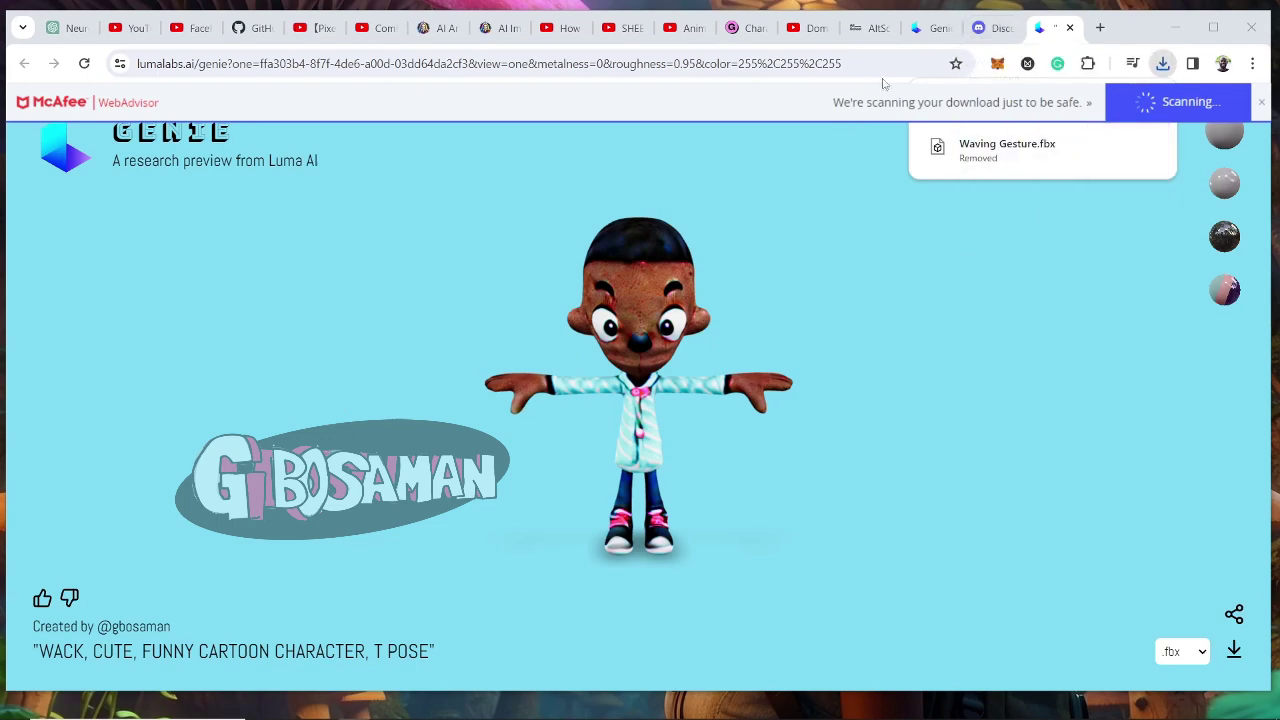
# - Back in Discord, open the refined duck's View / Download link and confirm Visit Site
pyautogui.click(1174, 28)
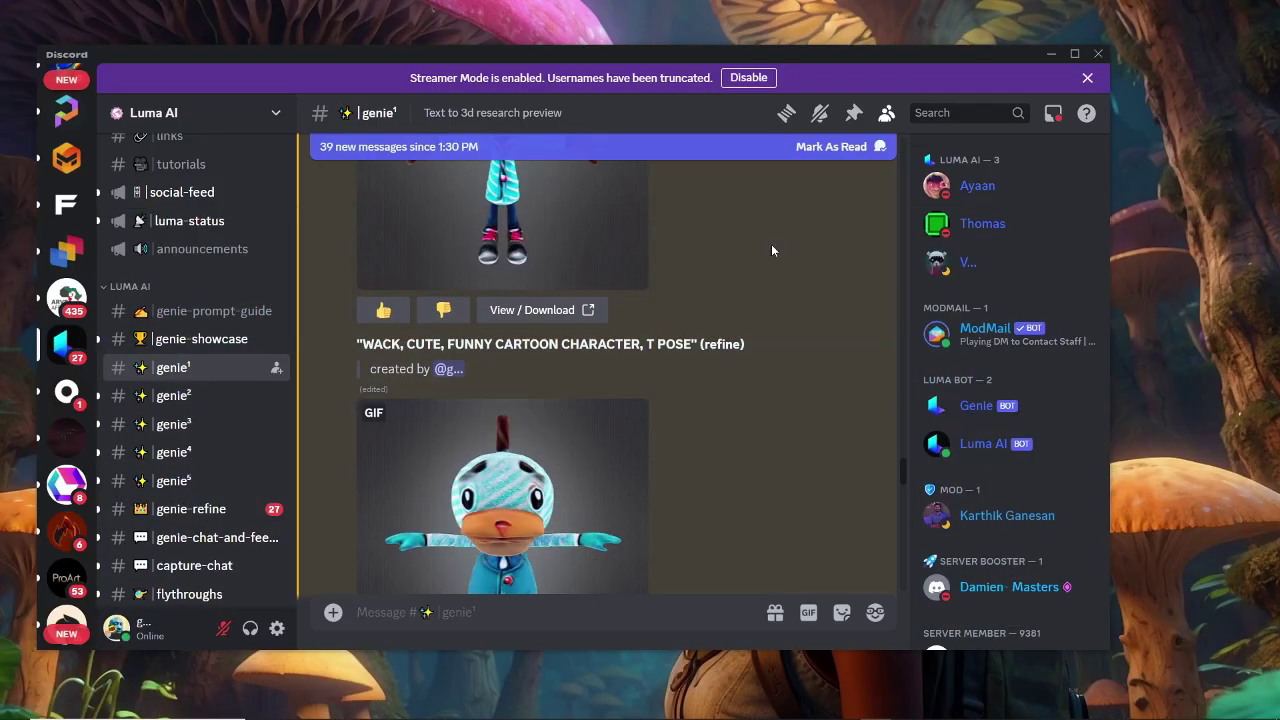
pyautogui.scroll(-3, 536, 468)
pyautogui.click(553, 548)
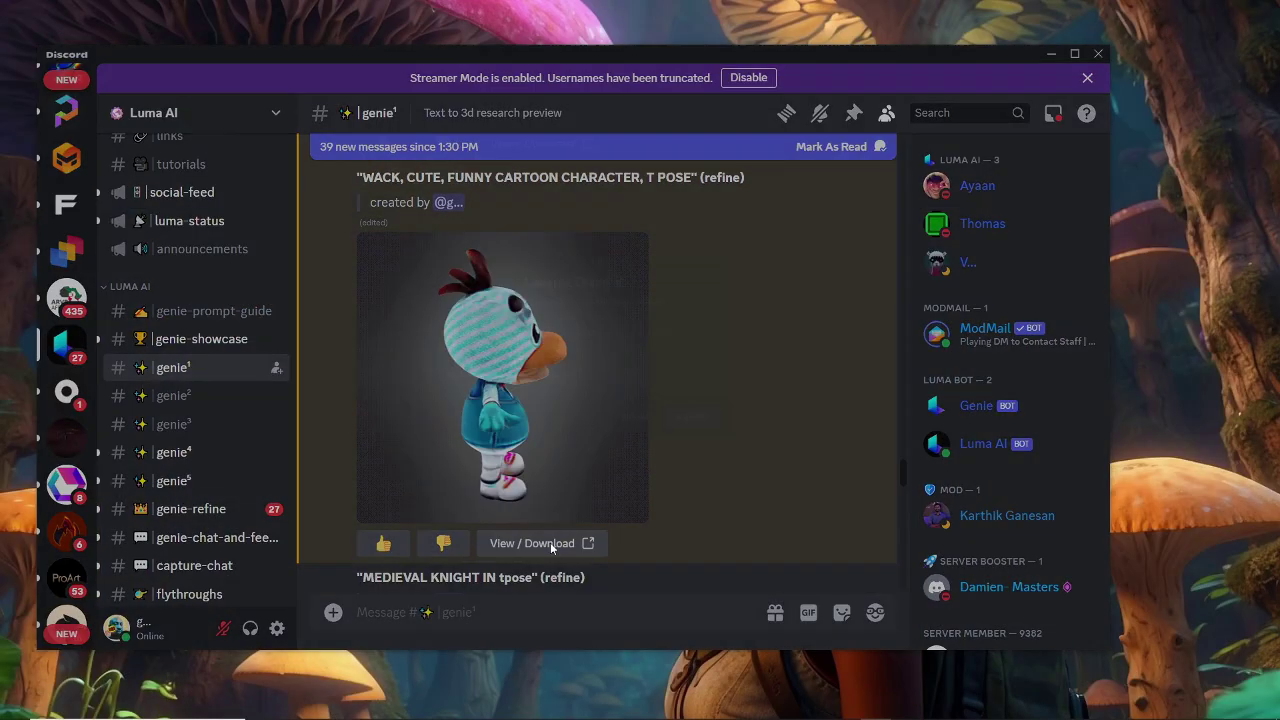
pyautogui.click(740, 447)
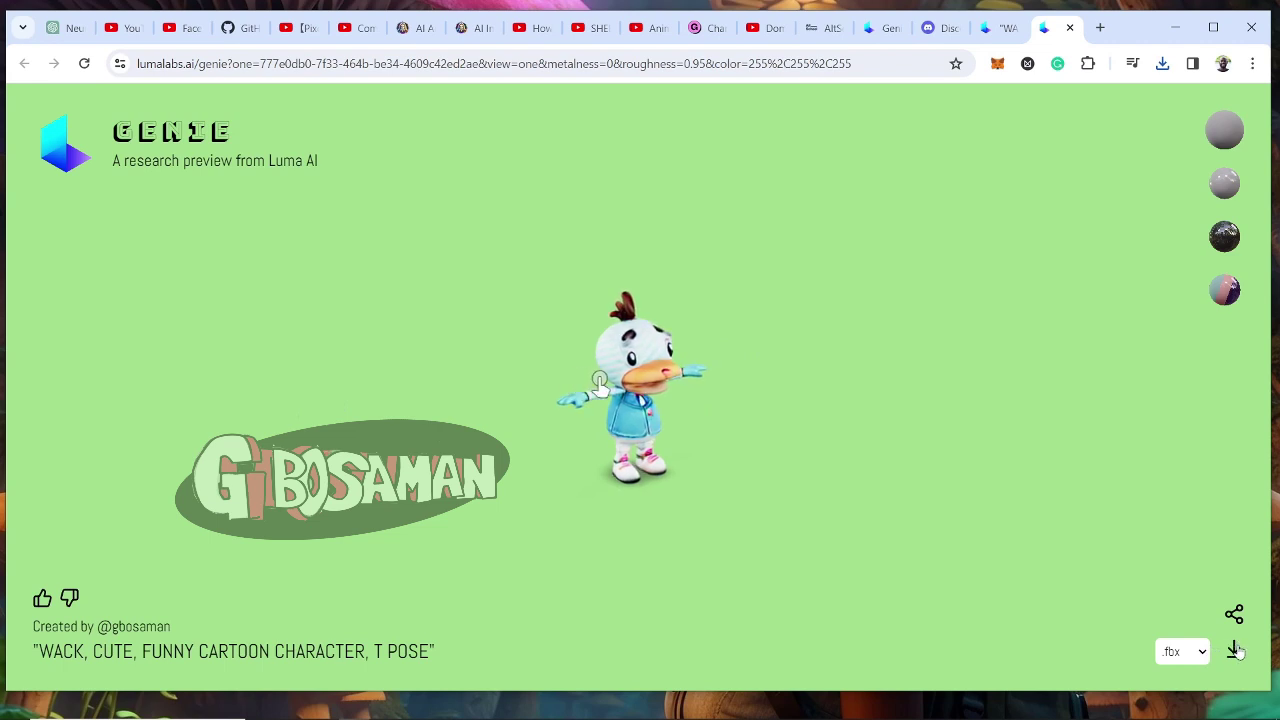
# - Download the duck as .fbx, then zoom in and orbit it to view all sides
pyautogui.click(1236, 651)
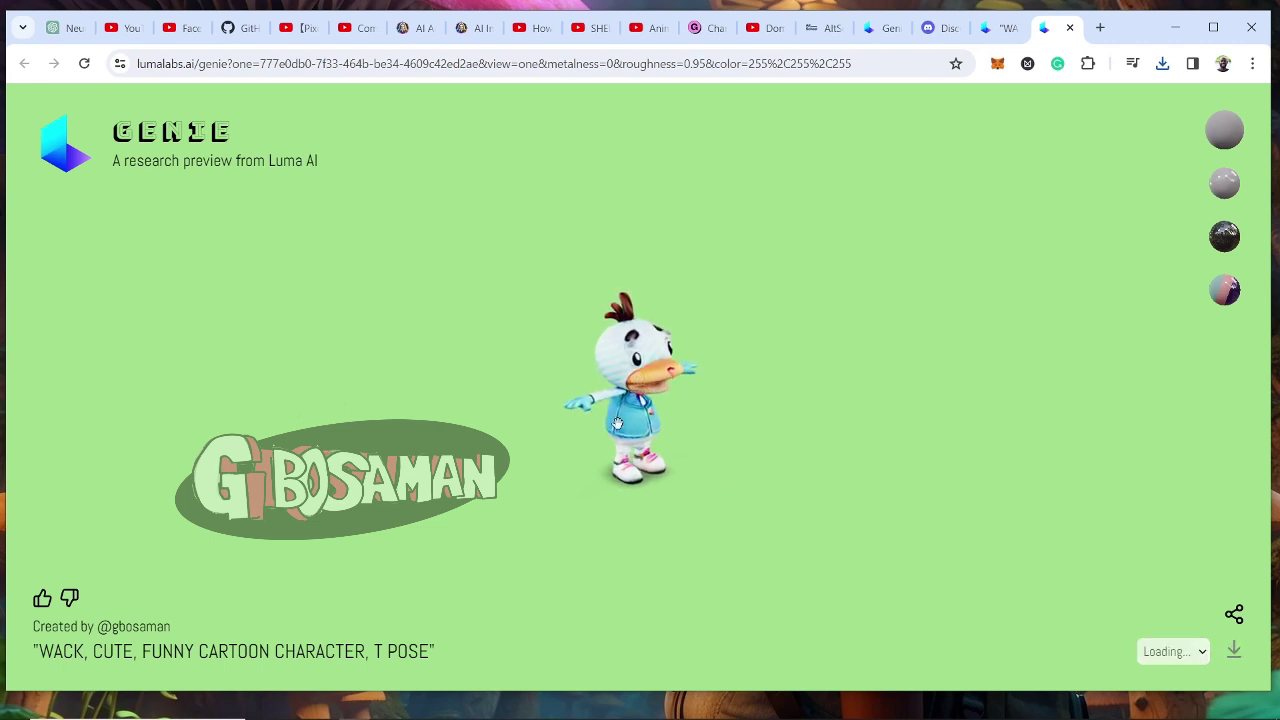
pyautogui.scroll(5, 750, 449)
pyautogui.moveTo(682, 424); pyautogui.dragTo(700, 455)
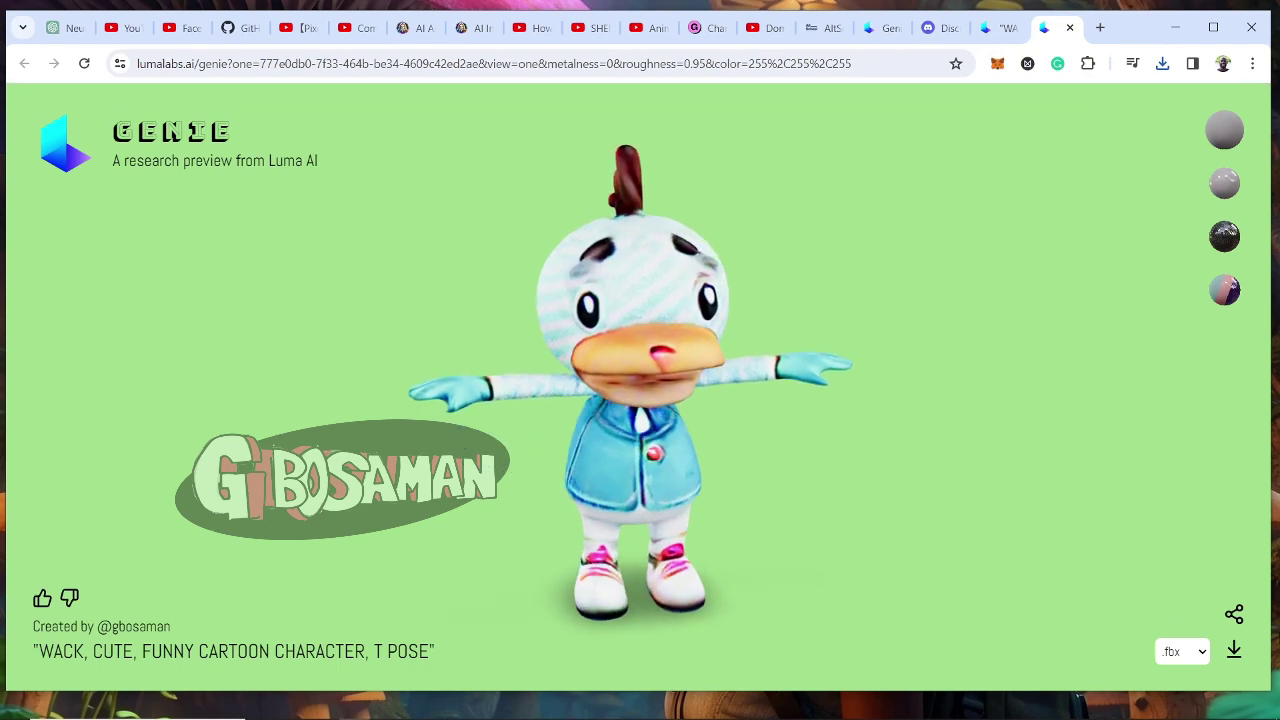
pyautogui.moveTo(799, 428); pyautogui.dragTo(842, 425)
pyautogui.moveTo(800, 340); pyautogui.dragTo(807, 311)
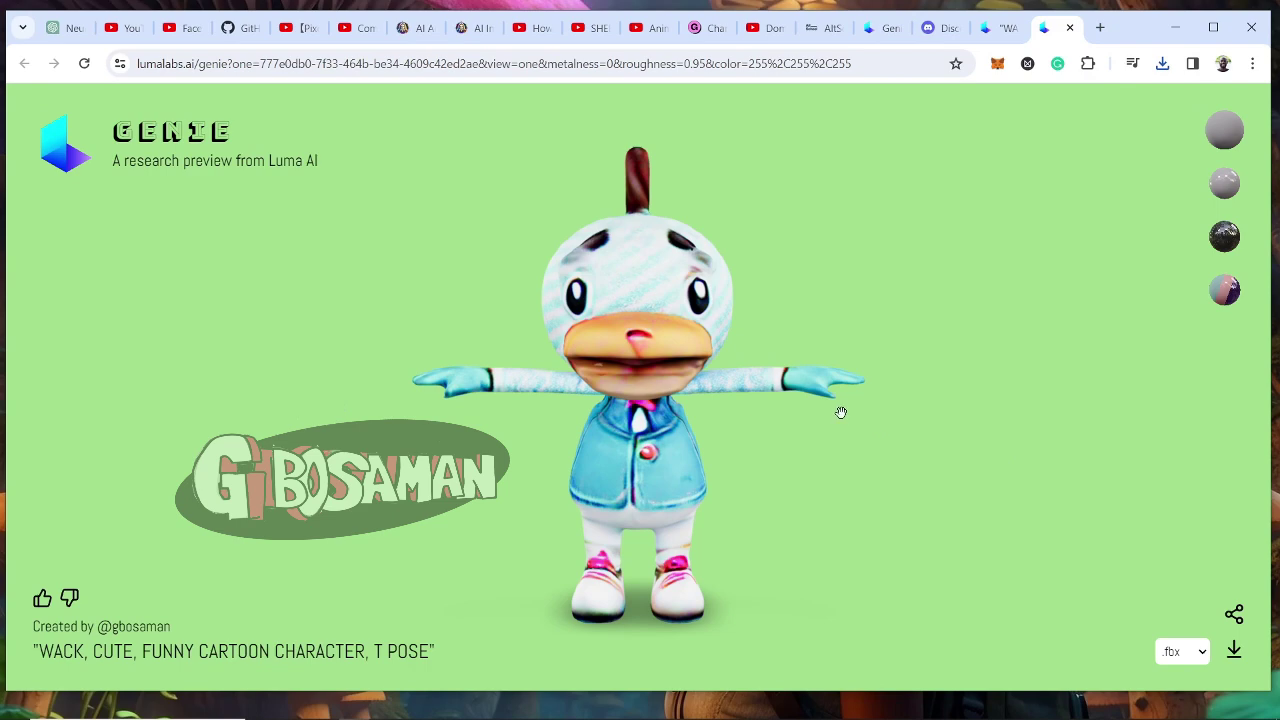
pyautogui.moveTo(543, 415)
pyautogui.mouseDown()
pyautogui.moveTo(575, 418)
pyautogui.moveTo(482, 424)
pyautogui.moveTo(538, 436)
pyautogui.mouseUp()
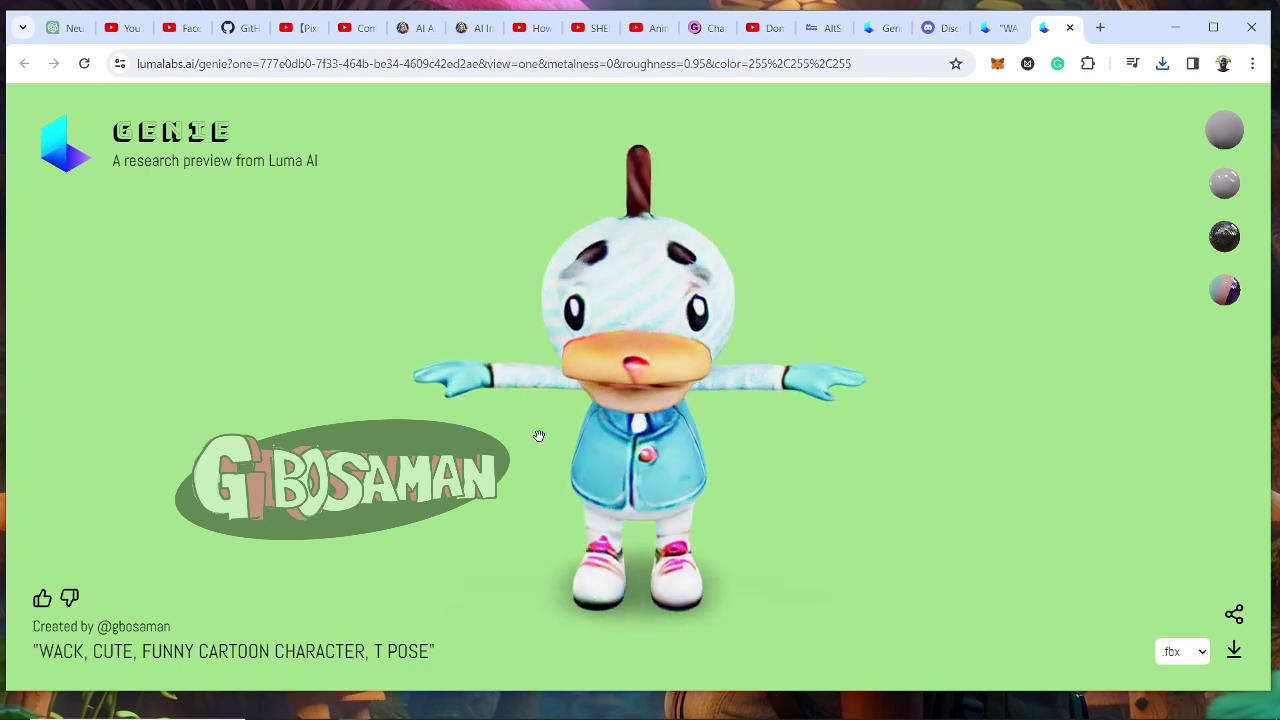